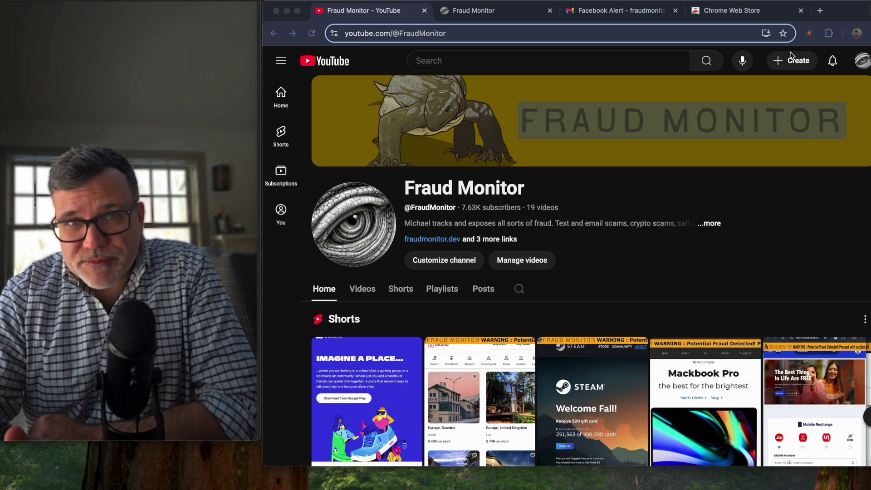
# Step: Open the Fraud Monitor extension's Chrome Web Store listing from the Chrome install link on fraudmonitor.dev
pyautogui.click(642, 174)
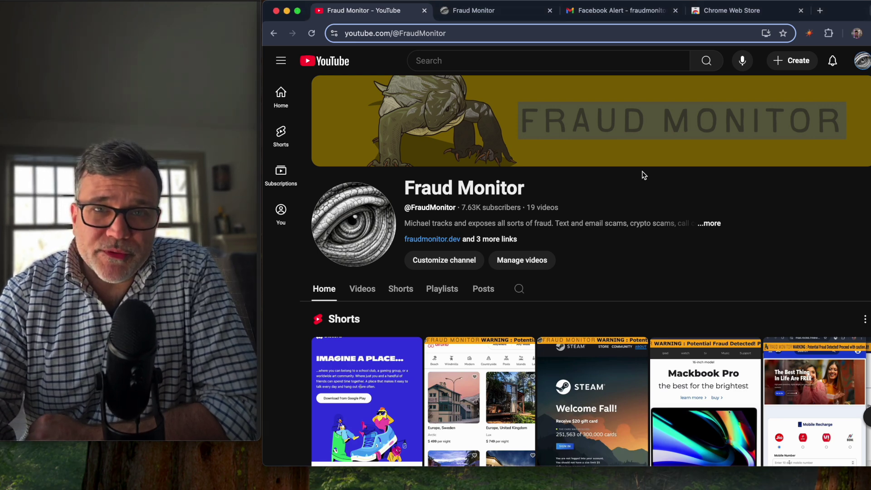
pyautogui.click(497, 14)
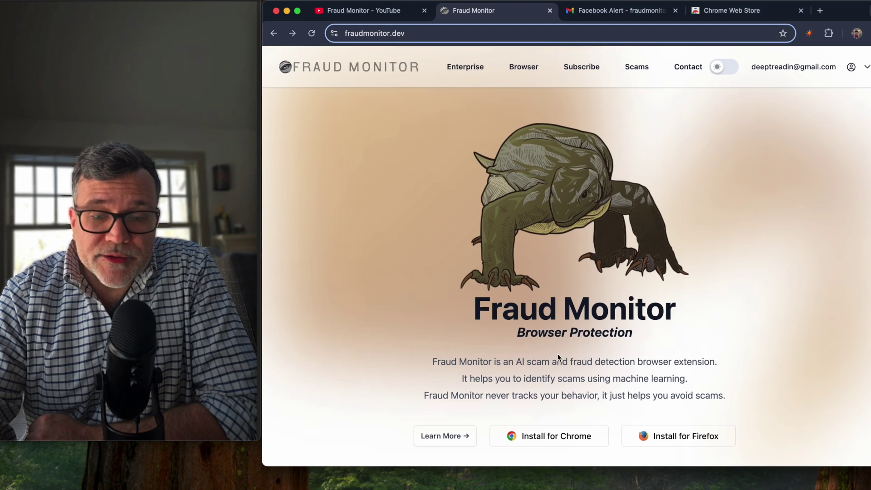
pyautogui.scroll(-3, 549, 345)
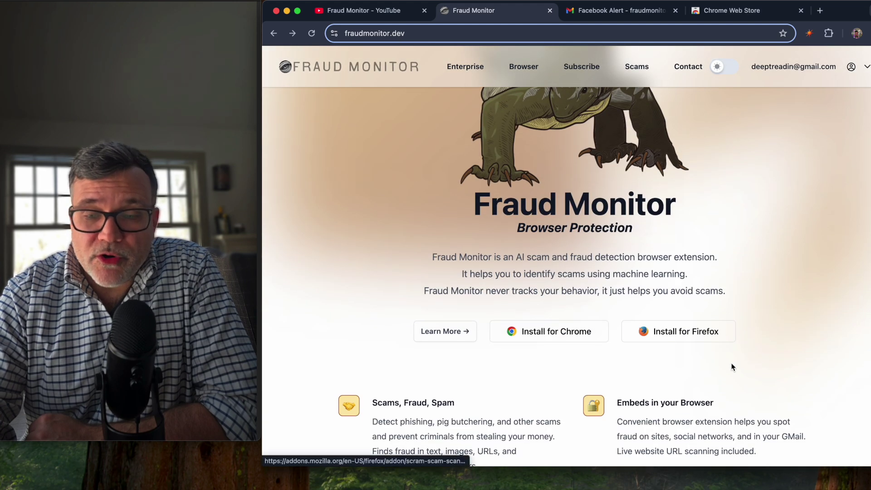
pyautogui.scroll(3, 690, 334)
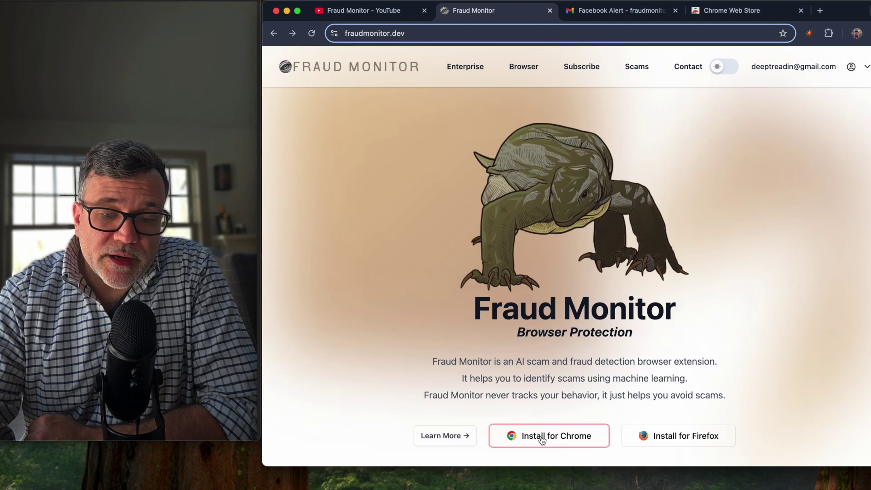
pyautogui.click(542, 439)
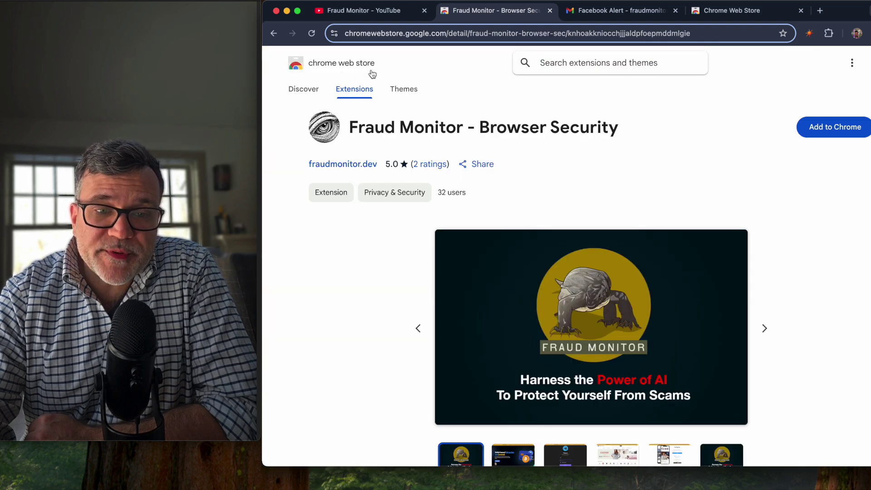
# Step: Search the Chrome Web Store for "fraud monitor" and open the Fraud Monitor - Browser Security listing
pyautogui.click(727, 16)
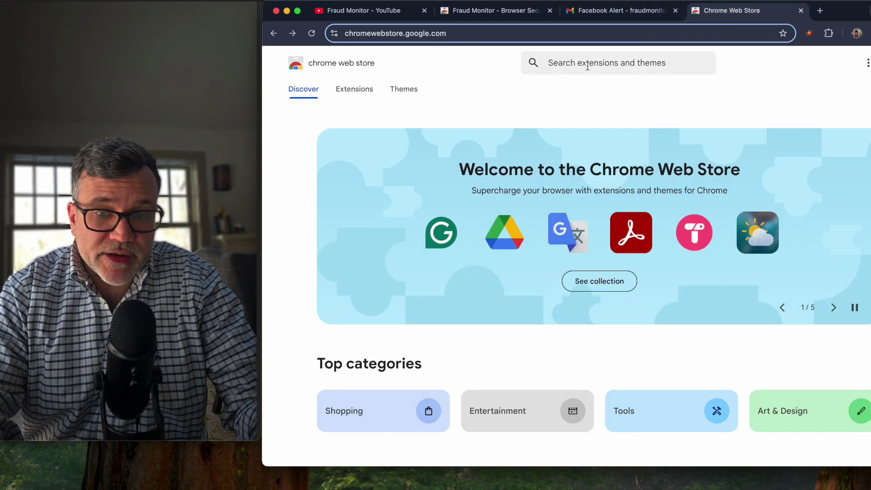
pyautogui.click(587, 65)
pyautogui.write('fraud monitor')
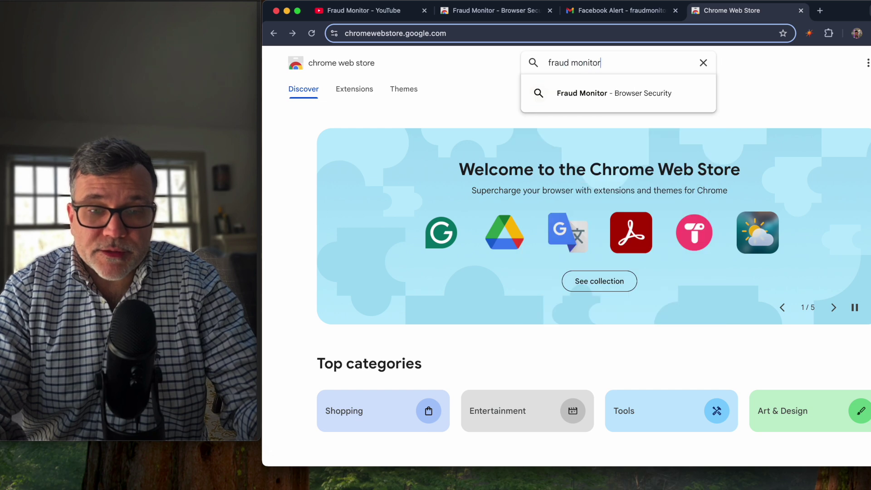
pyautogui.press('Return')
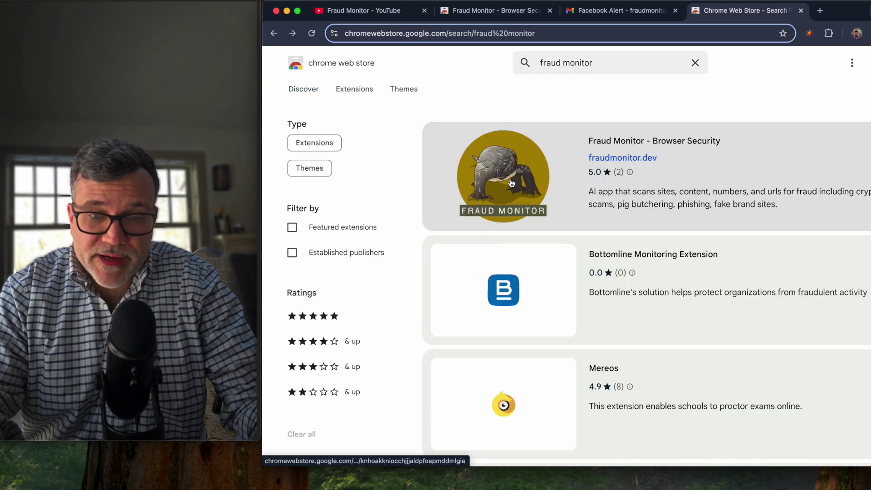
pyautogui.click(511, 183)
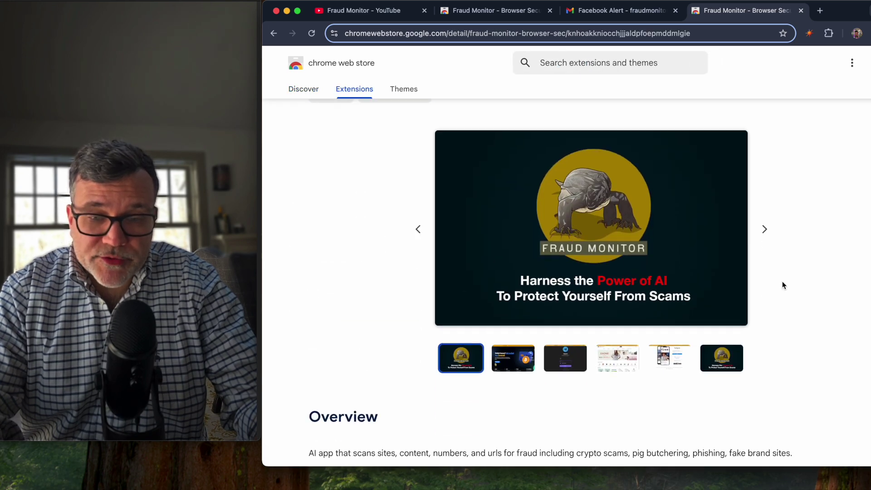
# Step: Review the listing's overview and privacy details, and add the Fraud Monitor - Browser Security extension to Chrome
pyautogui.scroll(-5, 643, 349)
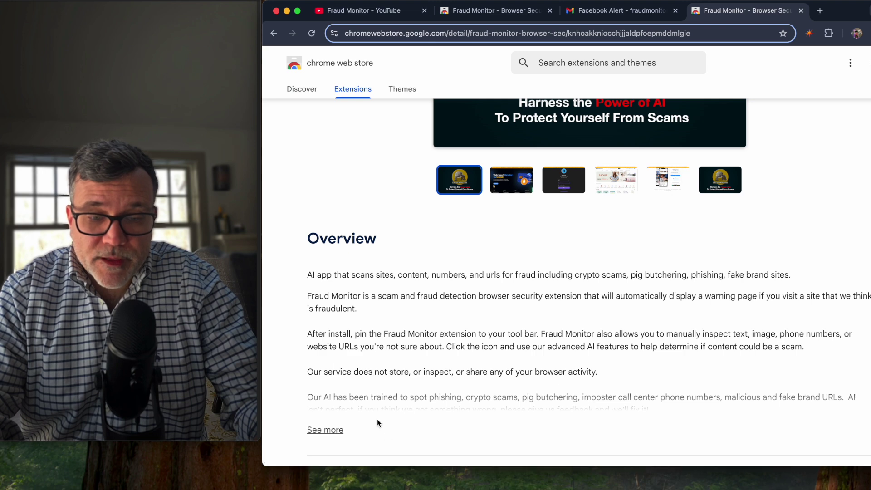
pyautogui.scroll(-5, 379, 422)
pyautogui.scroll(-5, 394, 368)
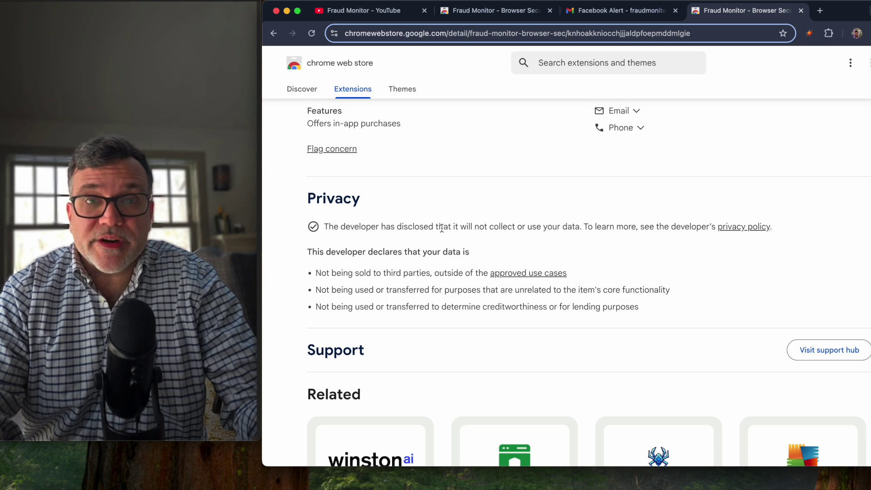
pyautogui.scroll(20, 668, 157)
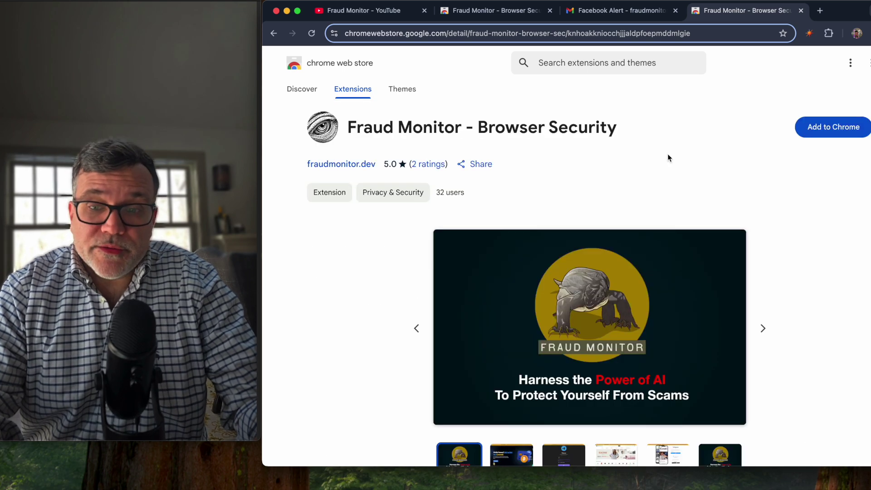
pyautogui.click(828, 125)
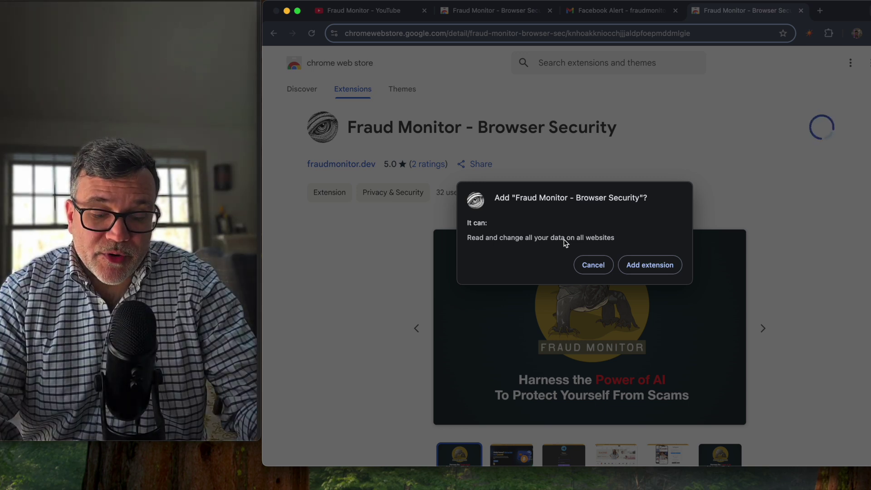
pyautogui.click(650, 268)
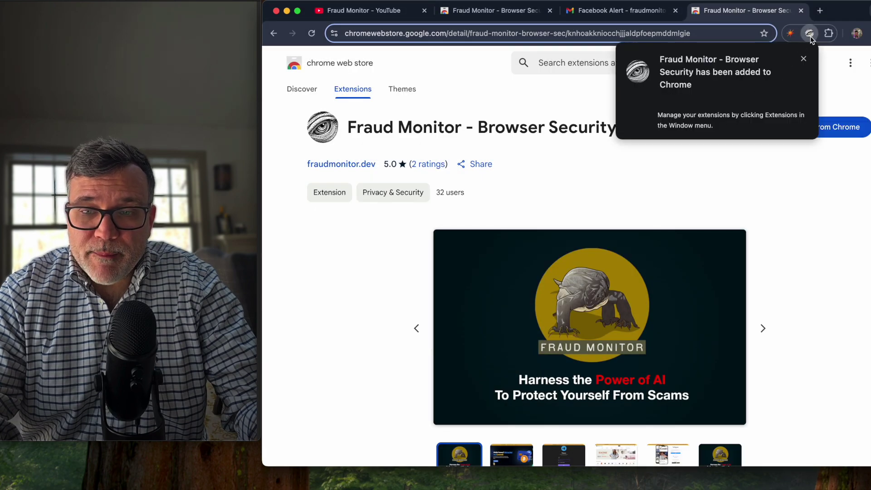
pyautogui.click(803, 59)
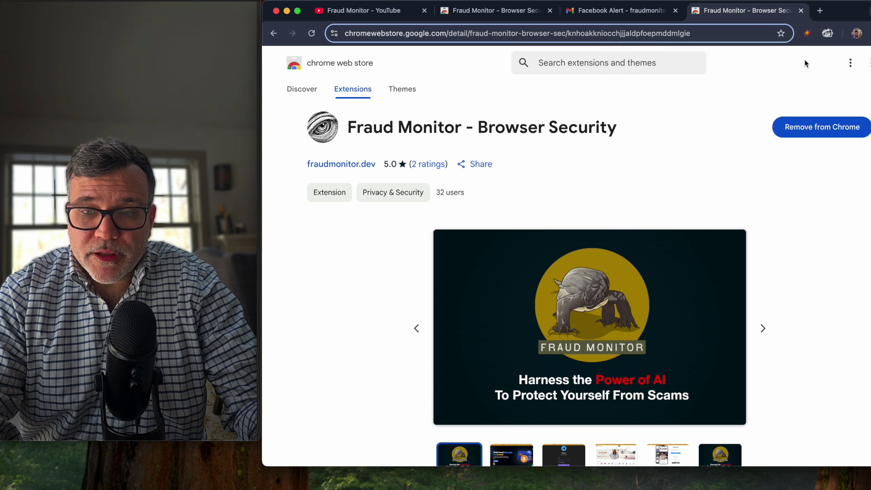
# Step: Pin the Fraud Monitor extension so it stays visible in the browser
pyautogui.click(828, 35)
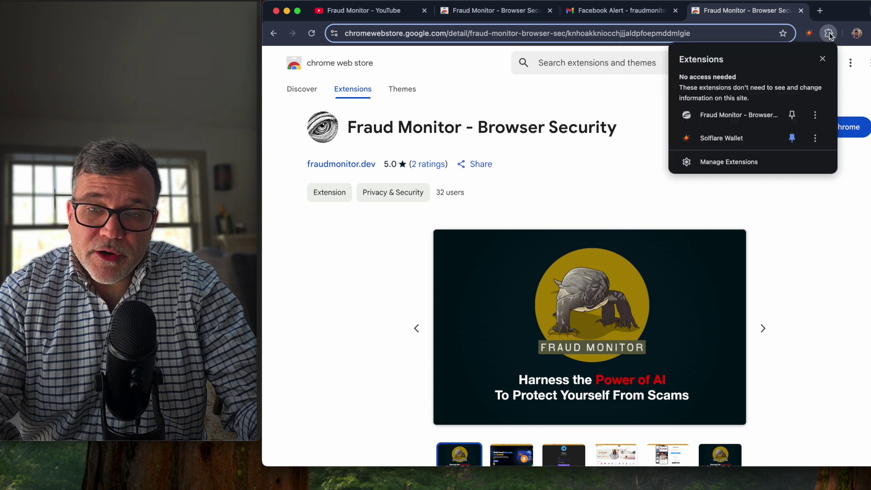
pyautogui.click(793, 117)
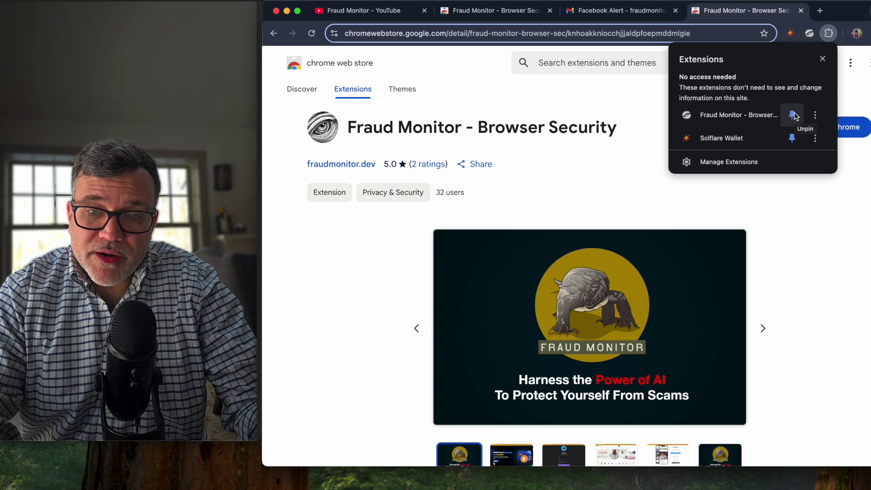
pyautogui.click(810, 34)
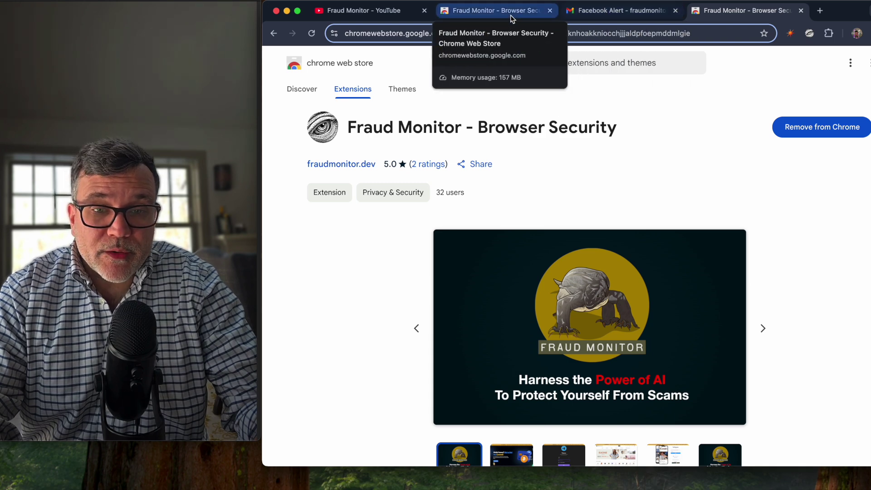
# Step: Follow the suspicious case-id79.me link in the Facebook Alert email in Gmail and close the Fraud Warning page
pyautogui.click(585, 11)
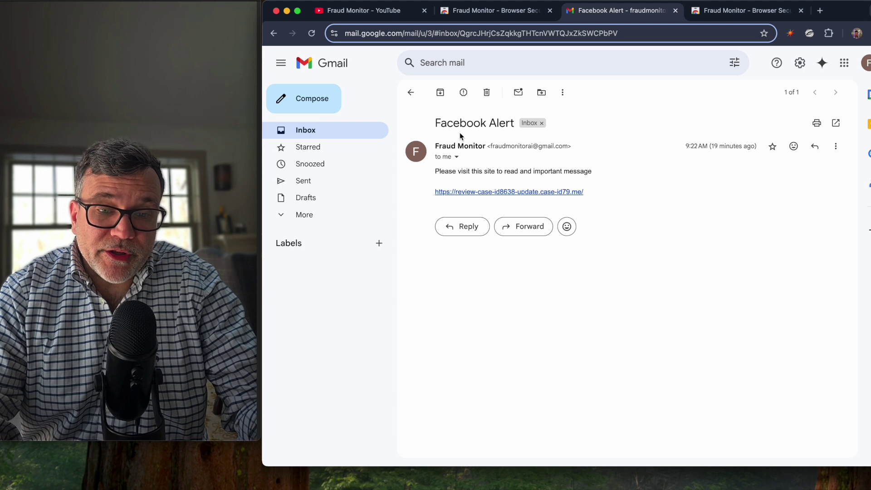
pyautogui.click(450, 196)
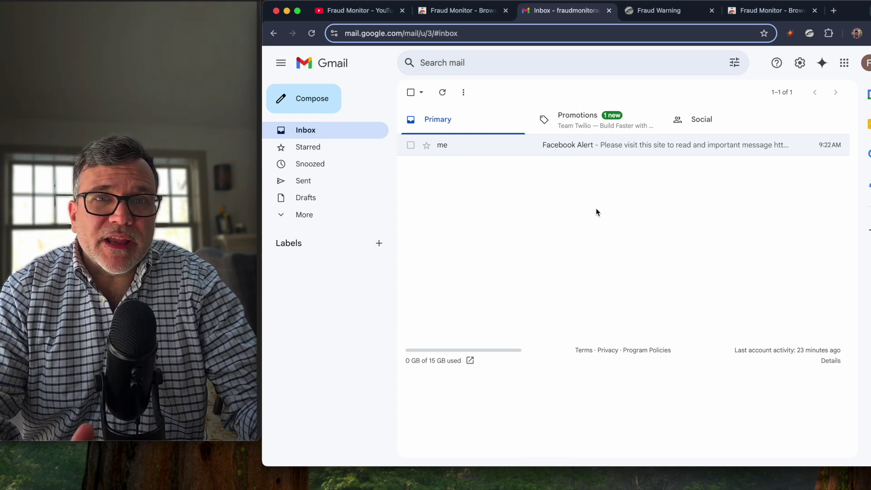
pyautogui.press('Return')
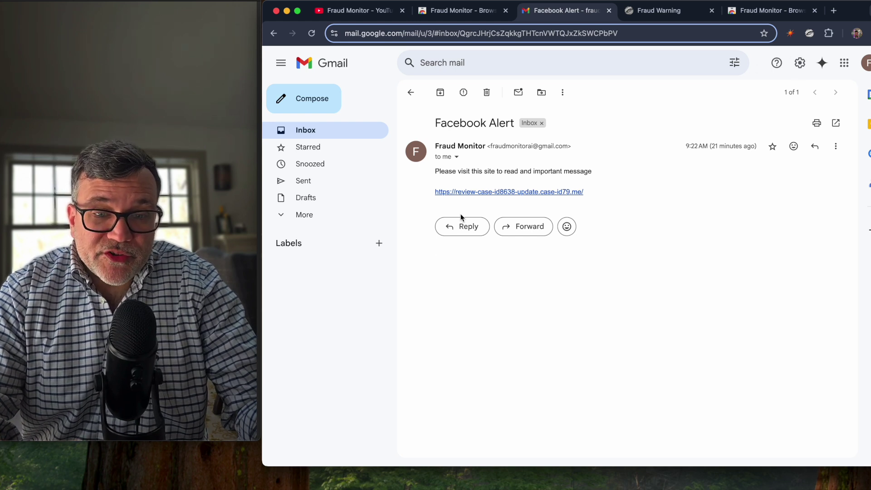
pyautogui.click(467, 195)
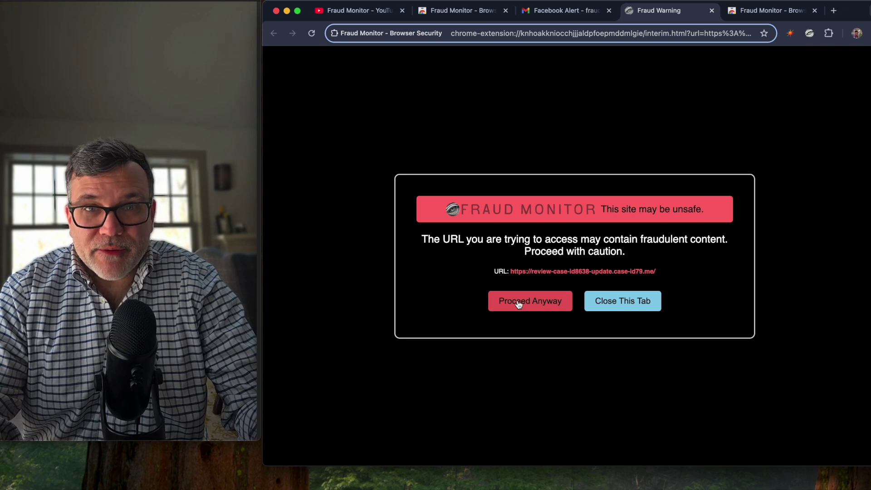
pyautogui.click(629, 306)
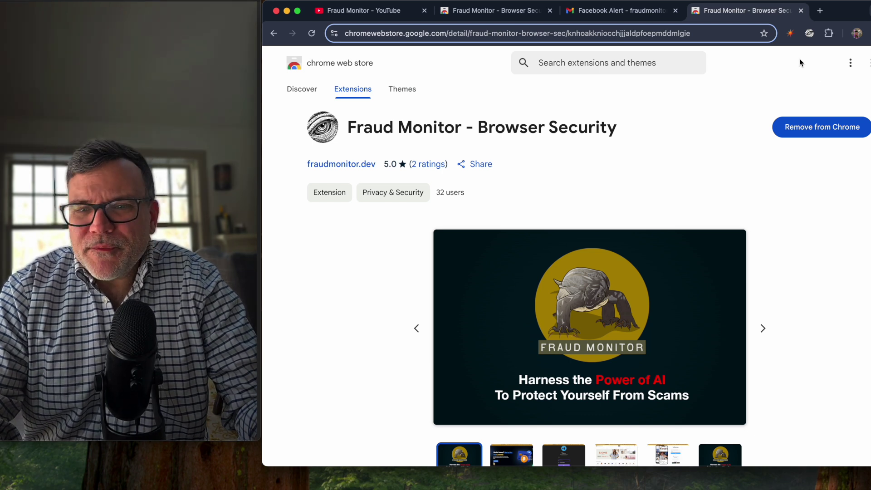
# Step: Open the Fraud Monitor extension and look through its scanning pages, including Scan Text and Scan Image
pyautogui.click(810, 34)
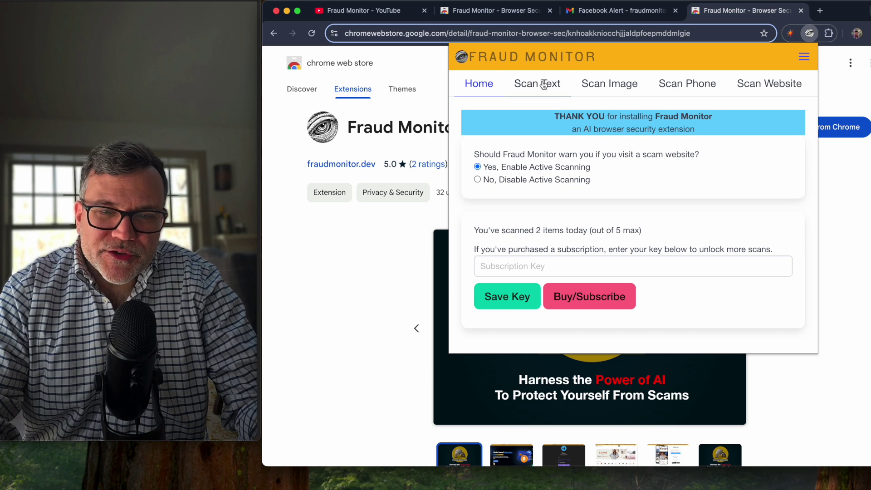
pyautogui.click(523, 84)
pyautogui.click(600, 84)
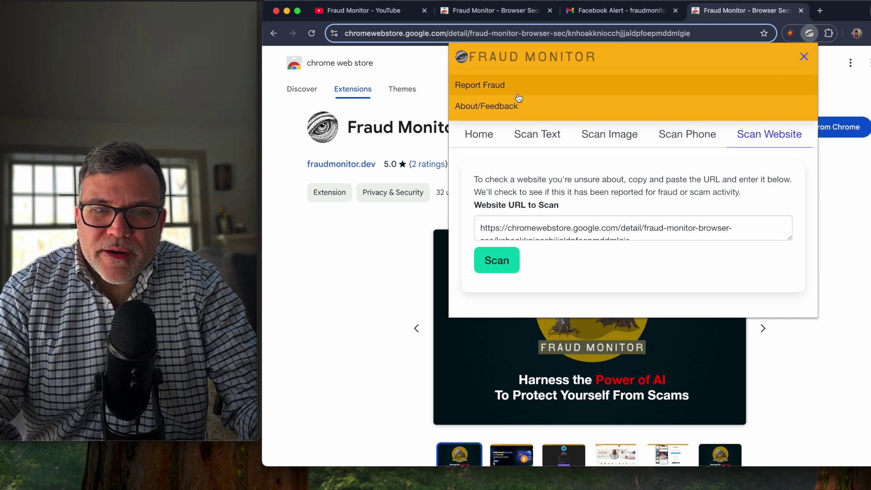
# Step: Open the extension's Report Fraud form, collapse its extra options and activate the Details field
pyautogui.click(484, 87)
pyautogui.click(804, 57)
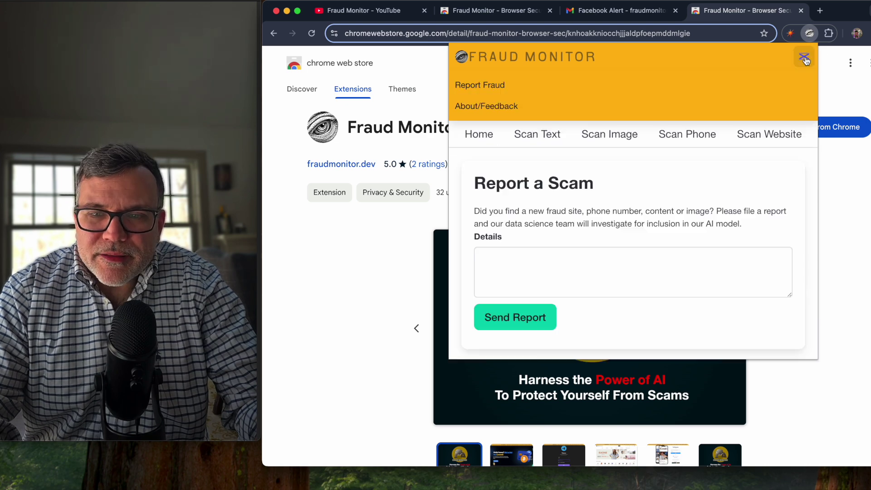
pyautogui.click(483, 91)
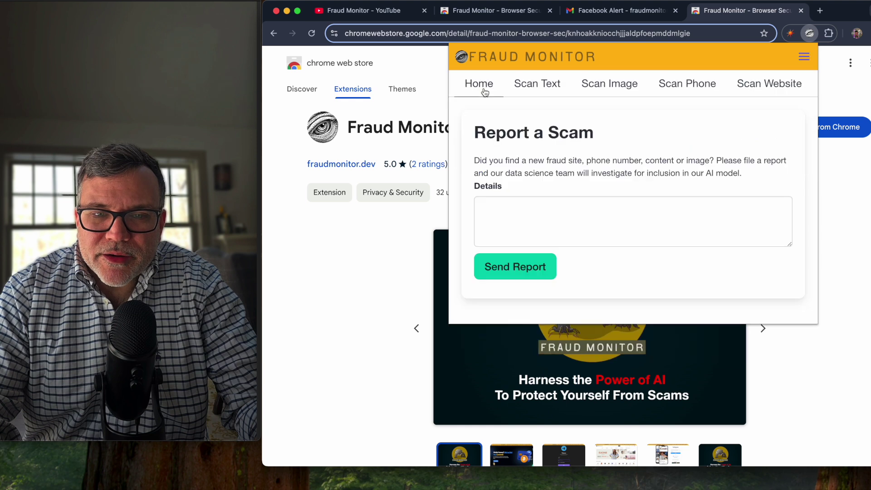
pyautogui.click(520, 217)
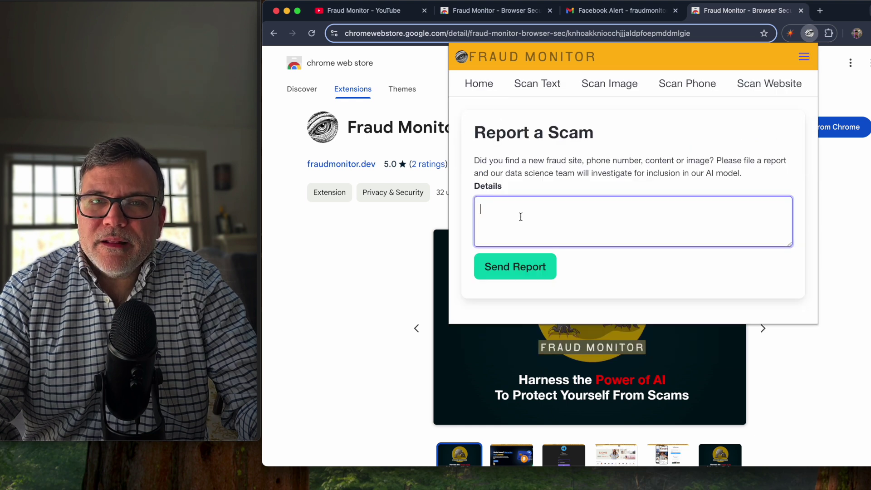